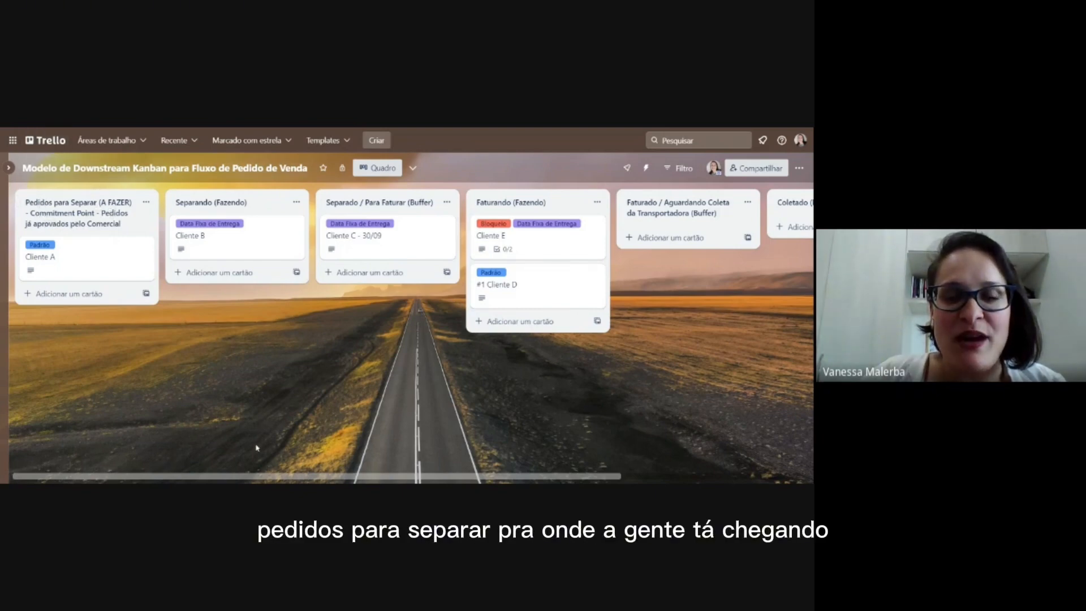
- Add a checklist titled "Checklist" to the "Cliente C - 30/09" card in the Separado / Para Faturar (Buffer) list
drag(329, 479, 517, 480)
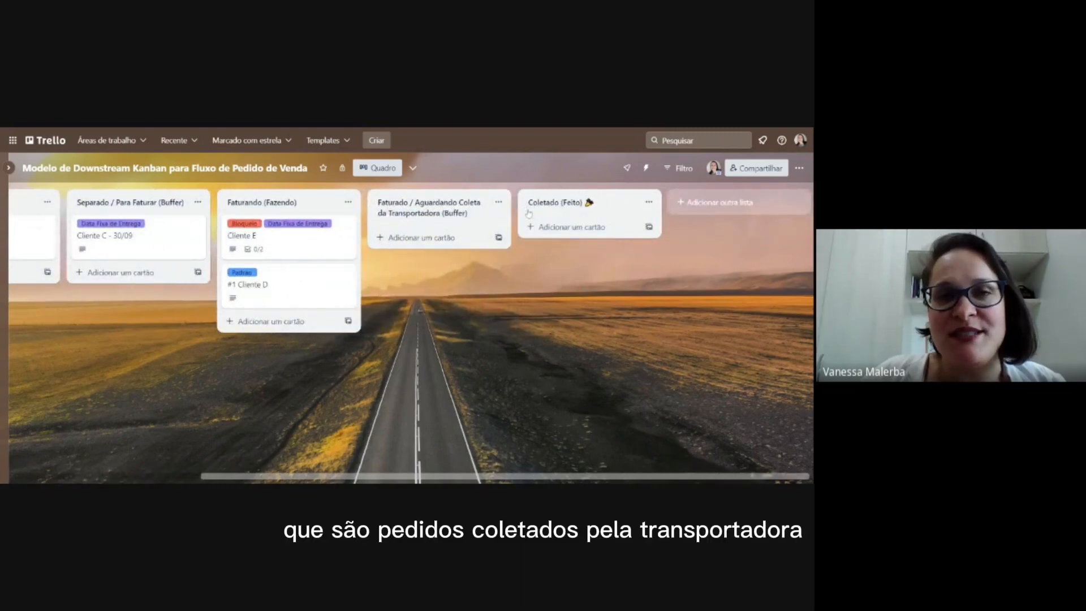
drag(532, 479, 344, 480)
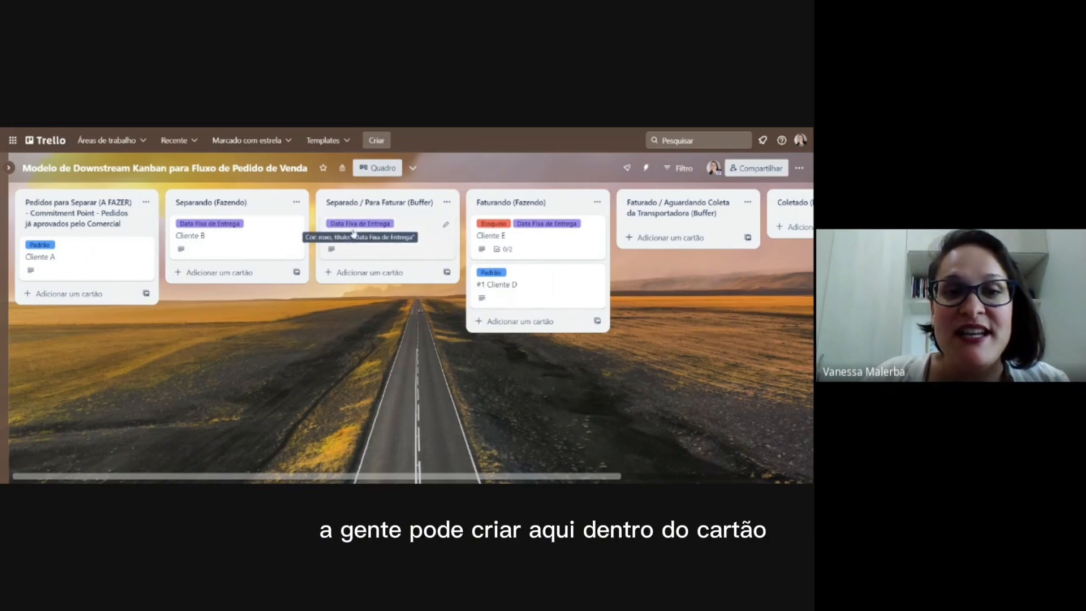
click(437, 234)
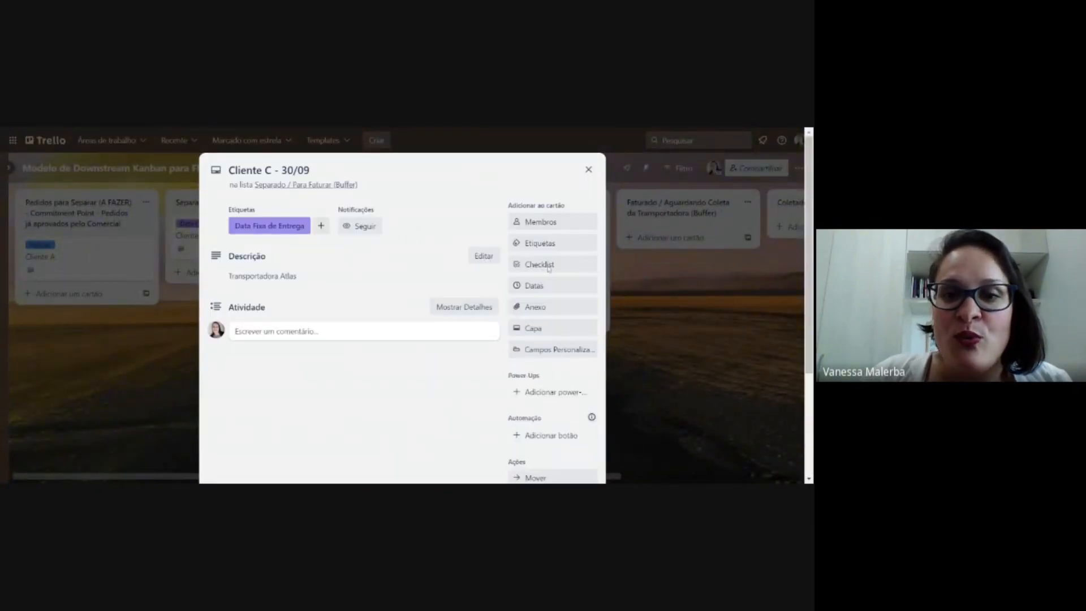
click(525, 268)
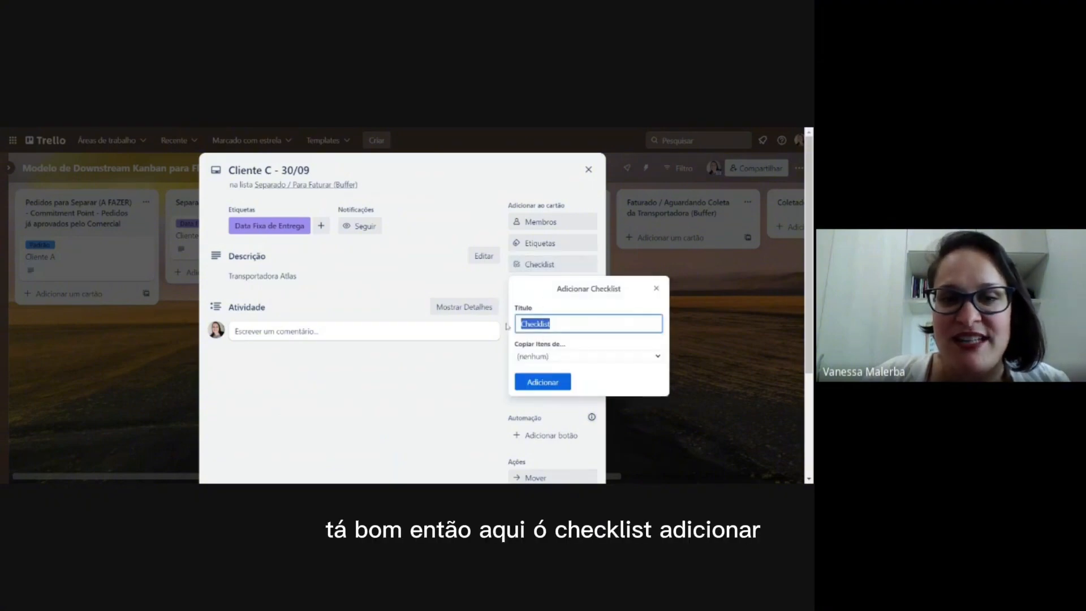
click(550, 382)
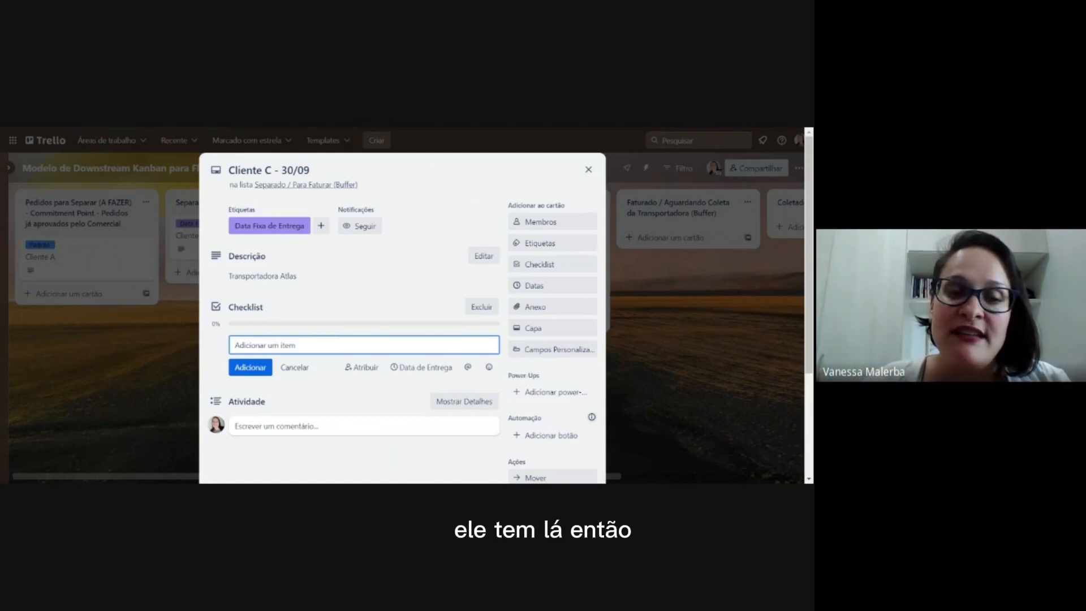
- Add "Abrir o armário" as the first item of the card's checklist
text(aBRIR)
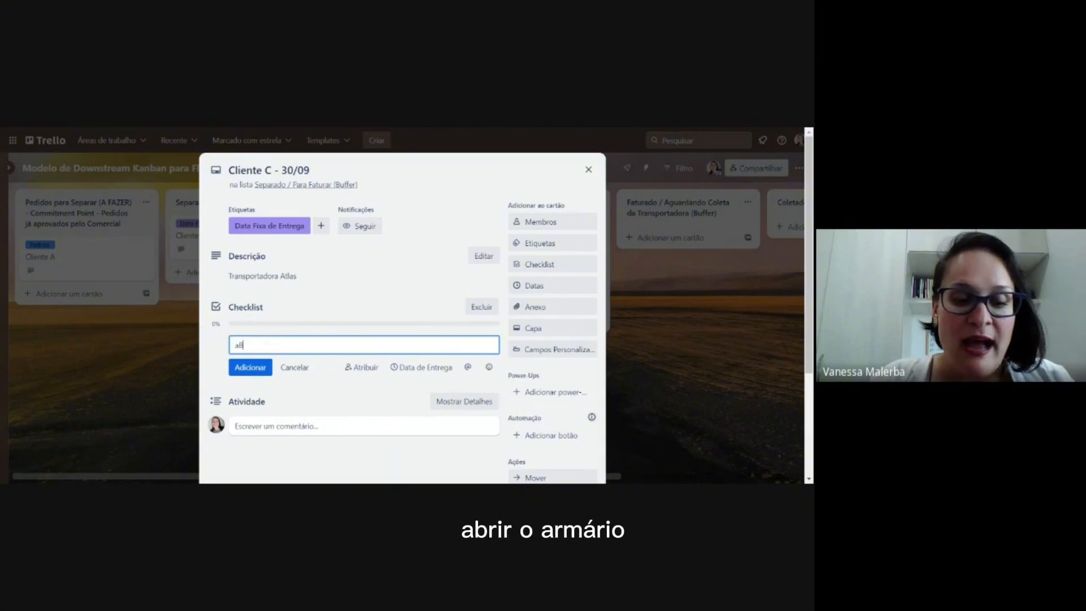
key(BackSpace)
key(BackSpace)
key(BackSpace)
key(BackSpace)
key(BackSpace)
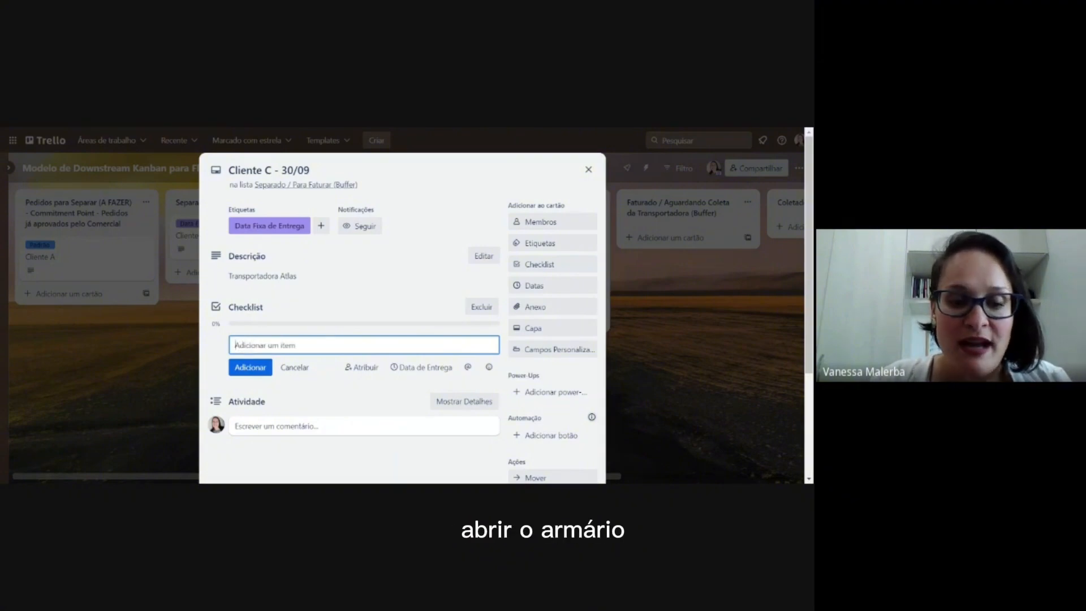
text(Abrir o armário)
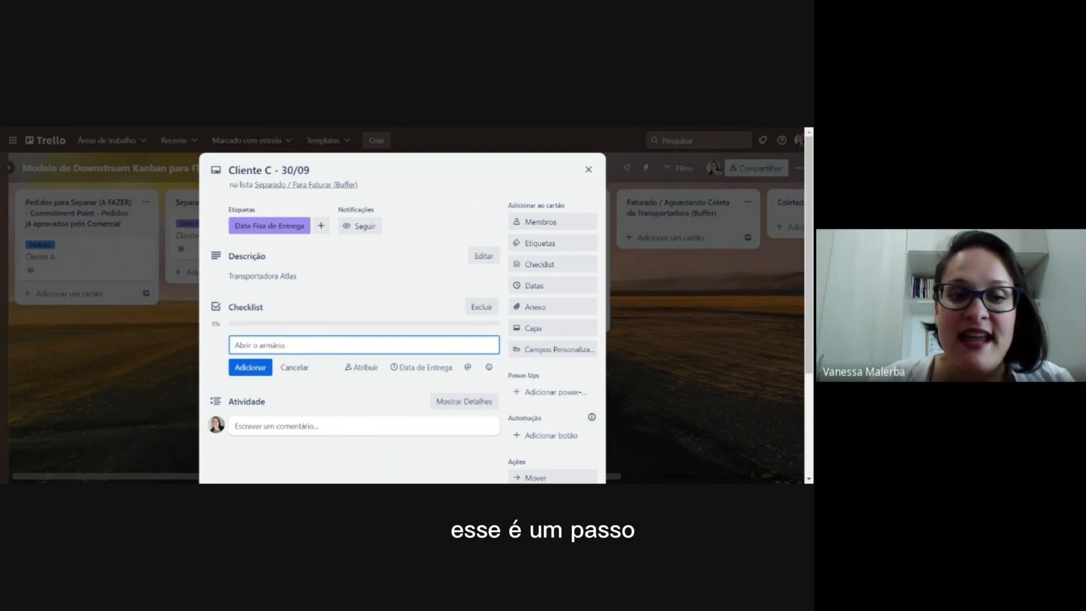
click(263, 369)
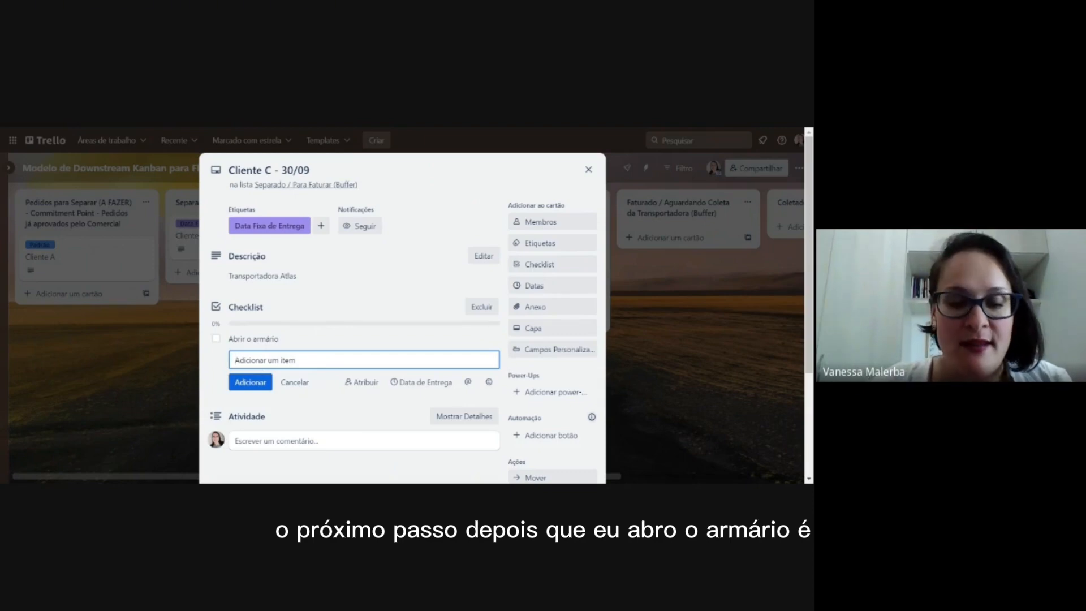
- Add the checklist items "Pegar o copo" and "Posicionar o copo embaixo da torneira"
text(Pegar o co)
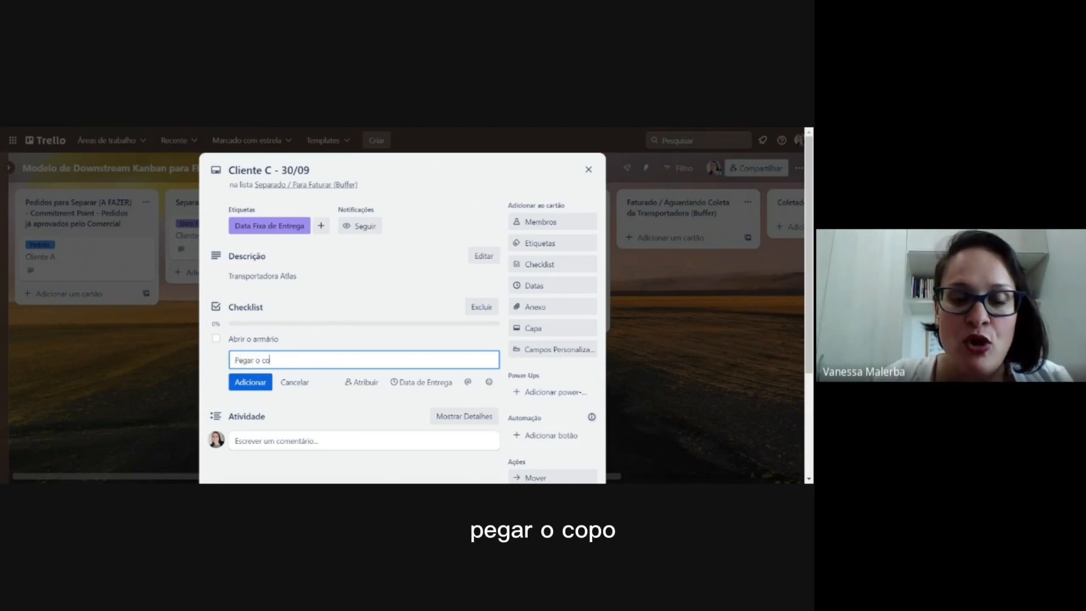
text(po)
key(Return)
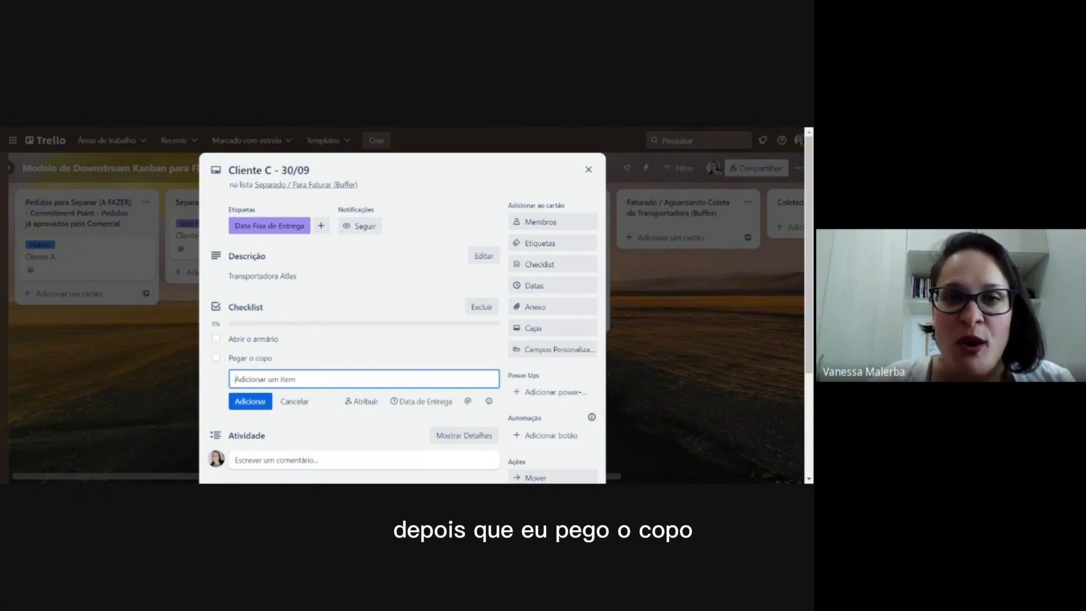
text(Posi)
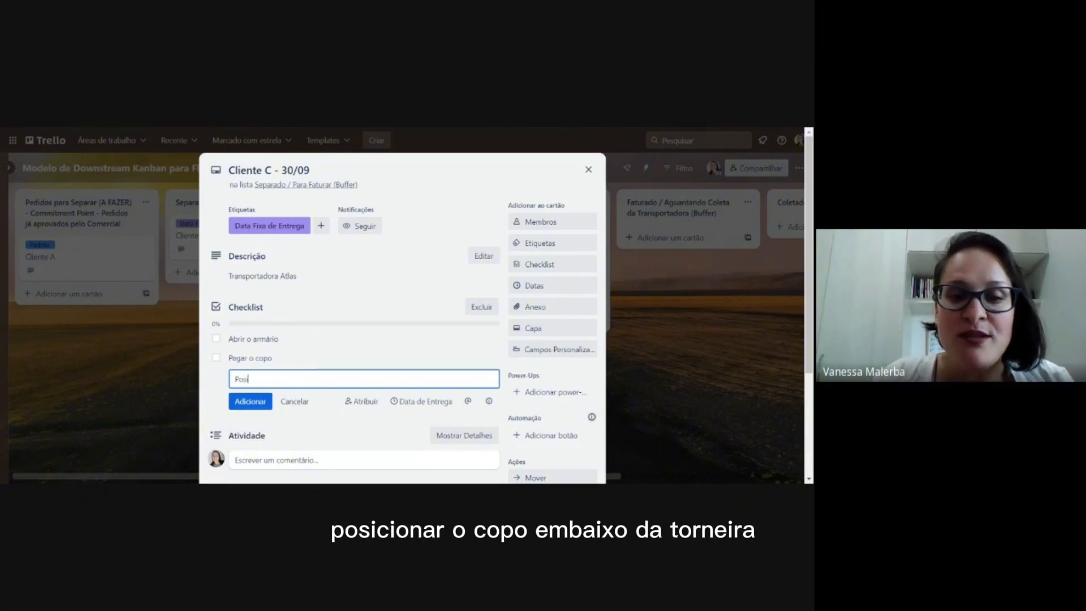
text(cionar o cop)
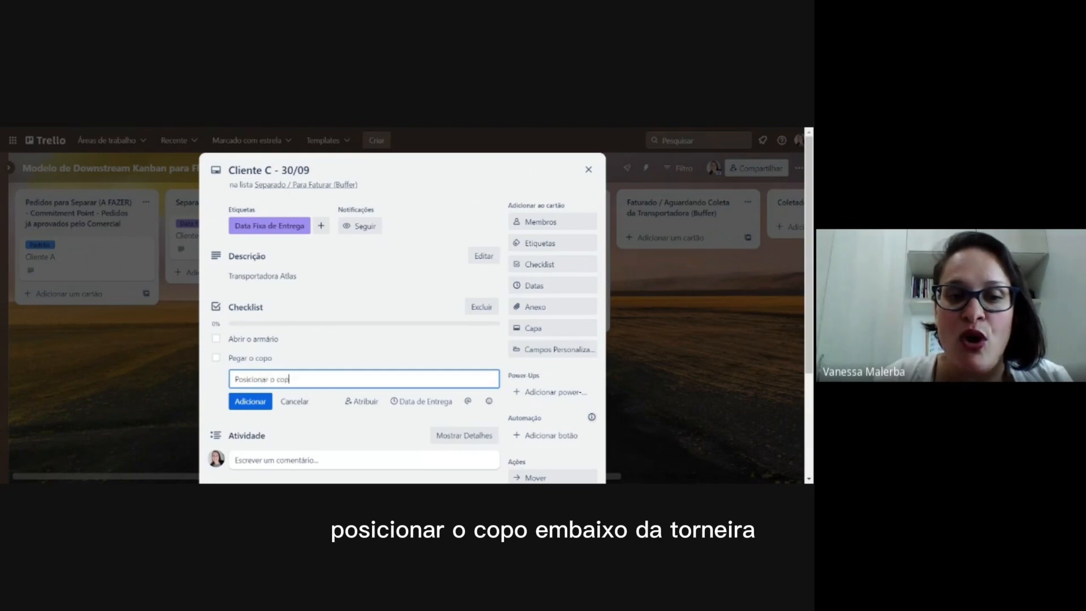
text(o embaixo d)
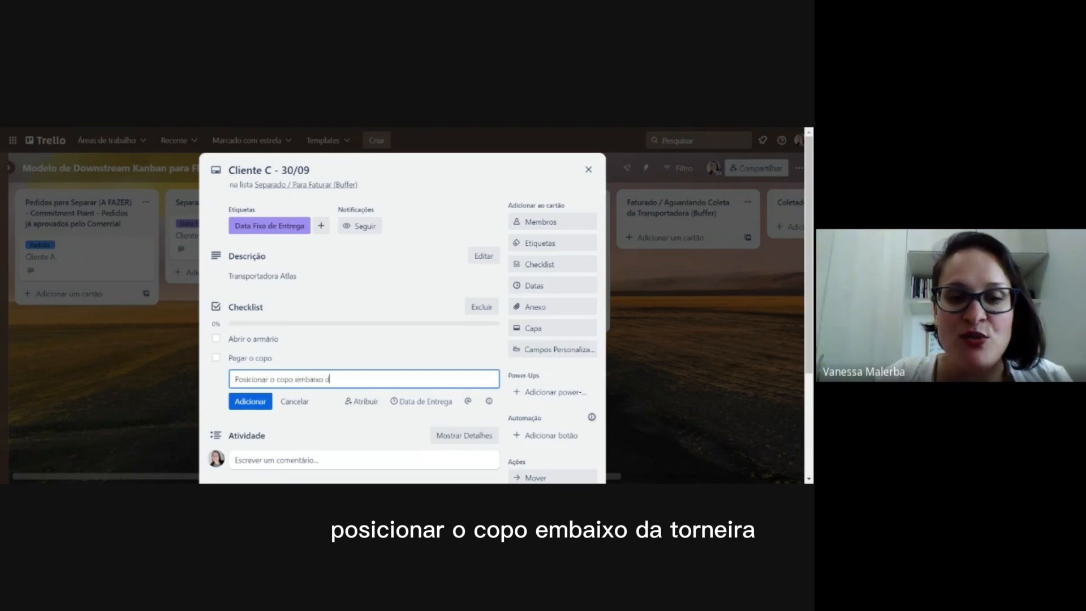
text(a torneira)
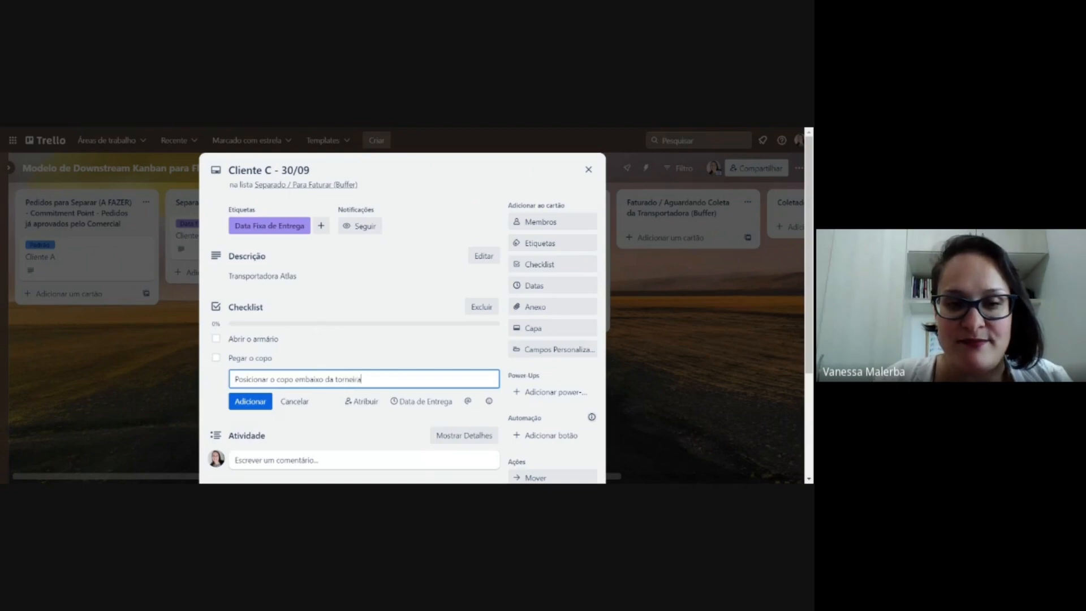
key(Return)
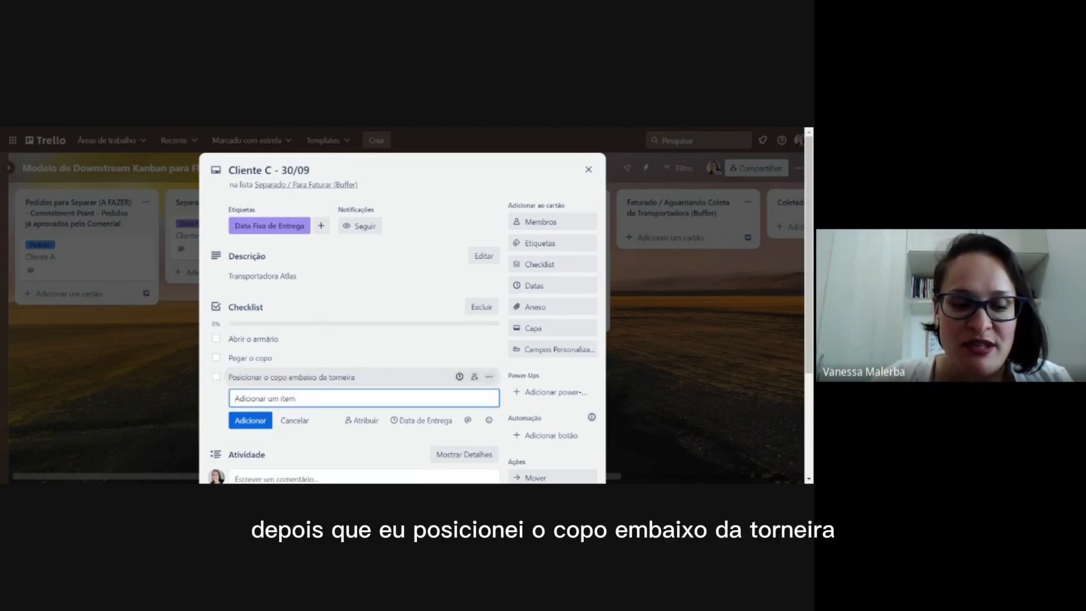
- Add the checklist items "Abrir a torneira" and "Fechar a torneira"
text(Abrir a tor)
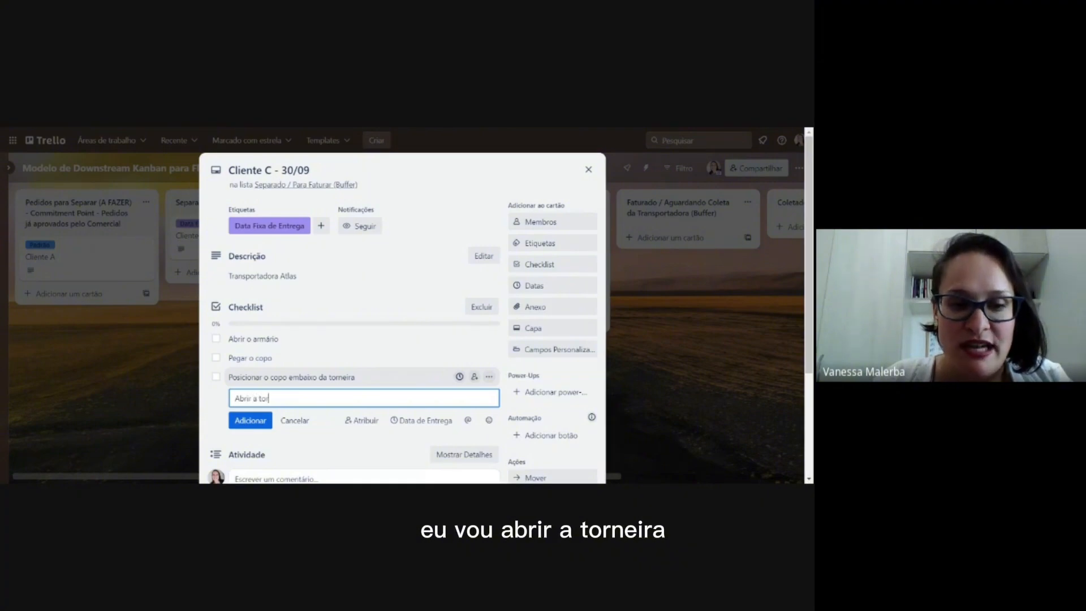
text(neira)
key(Return)
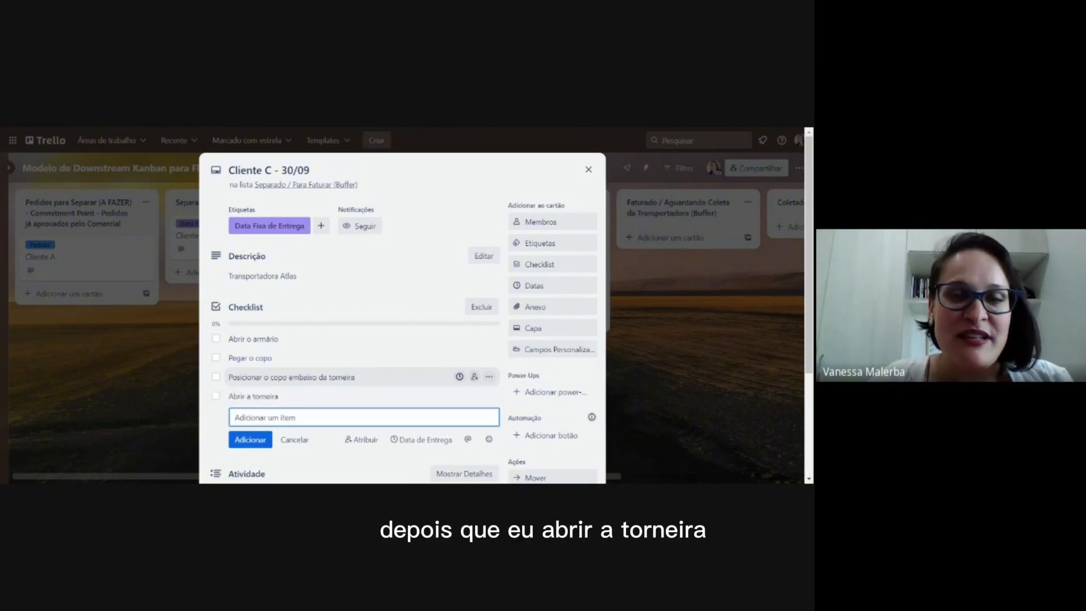
text(Fecha)
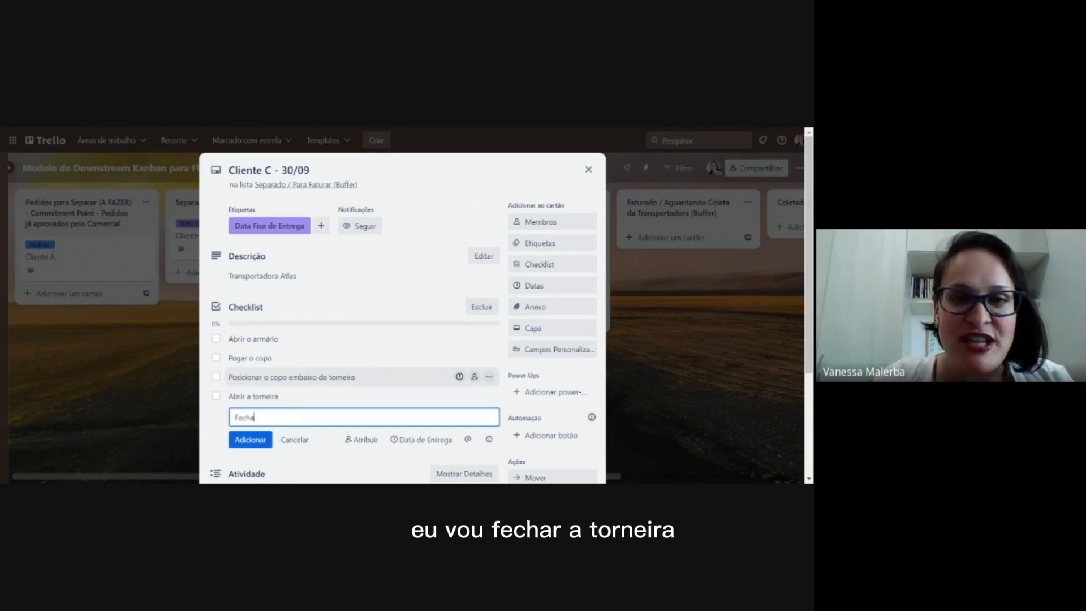
text(r a torneira)
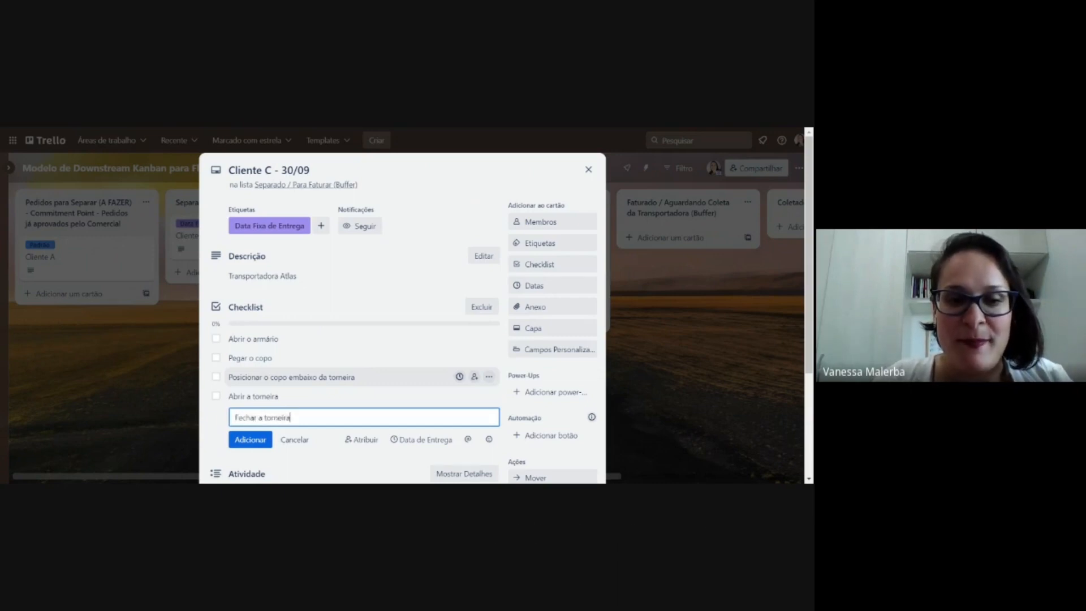
key(Return)
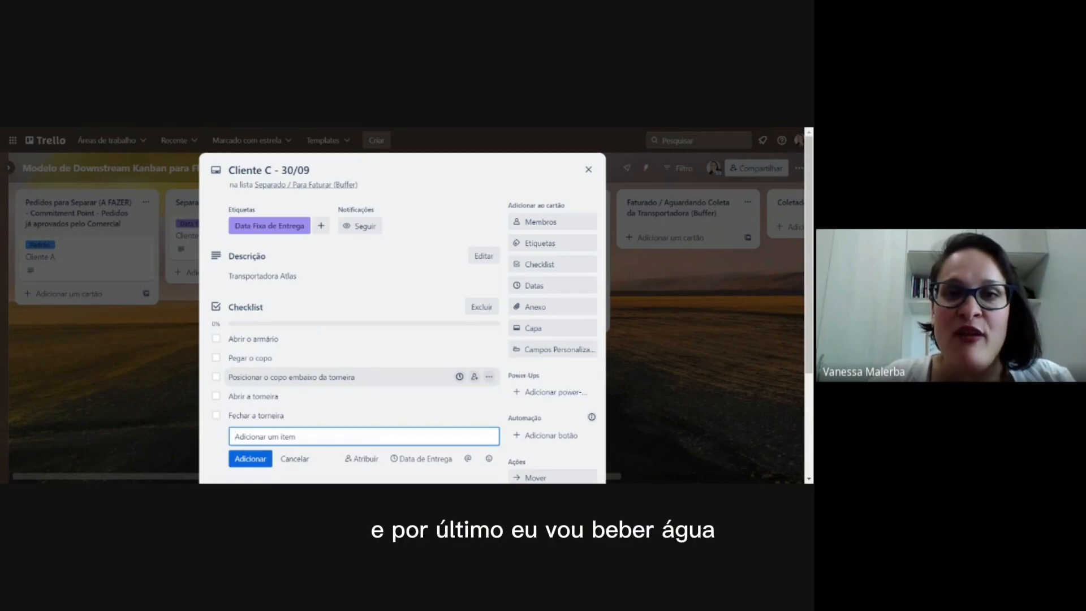
- Add "Levar o copo até a boca" as the checklist item following "Fechar a torneira"
text(L)
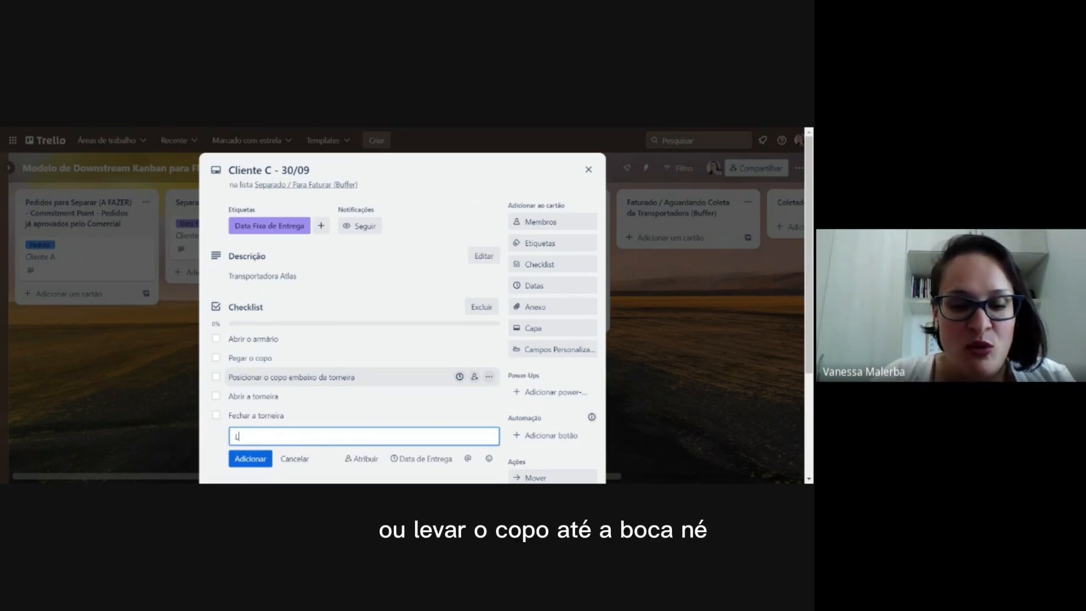
text(evar o c)
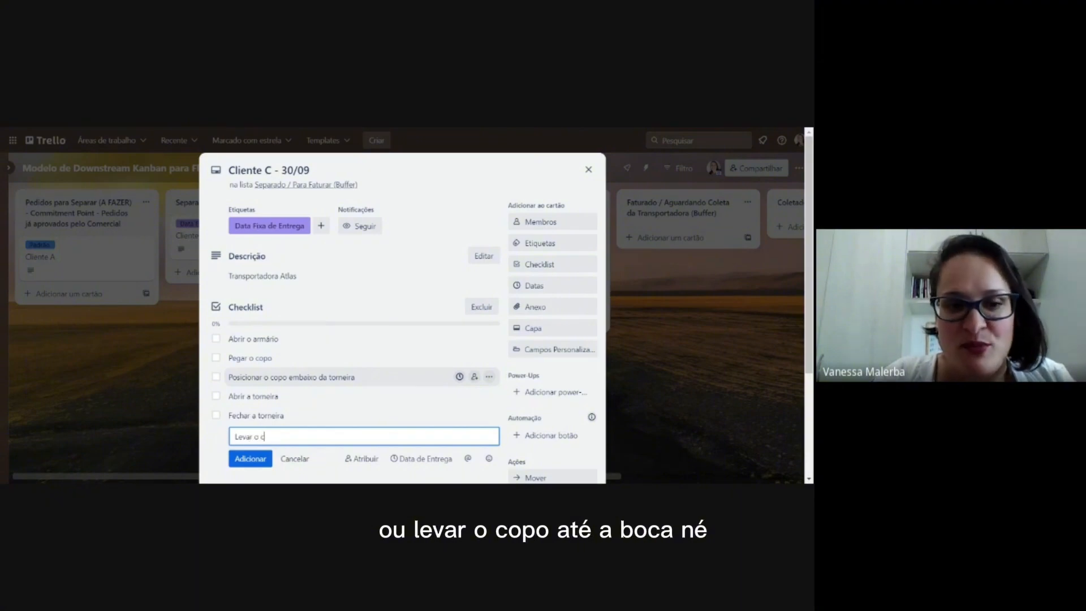
text(opo)
text(é aboc)
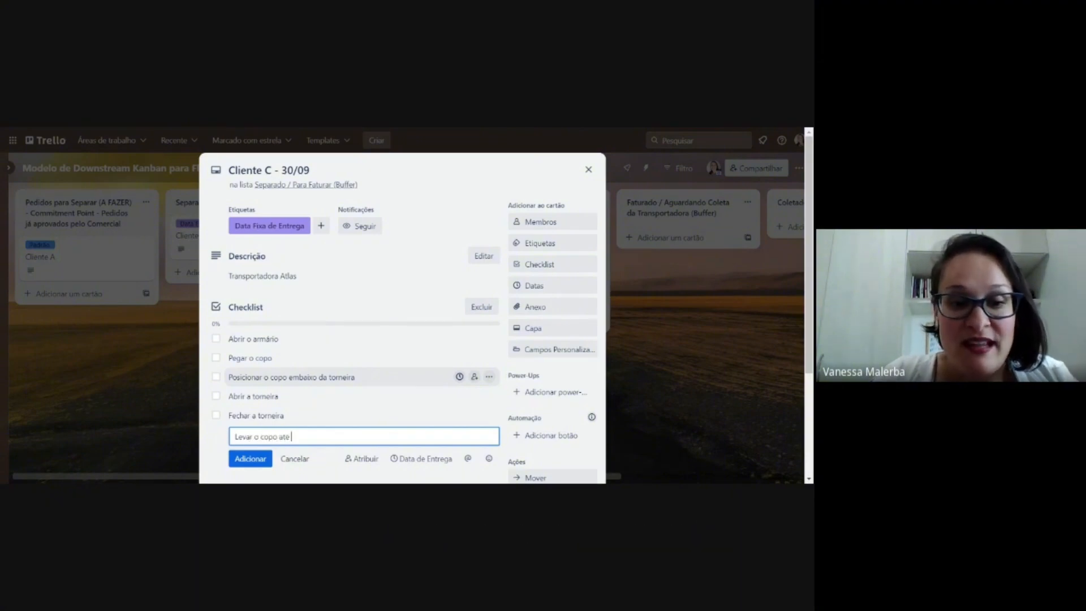
key(BackSpace)
key(BackSpace)
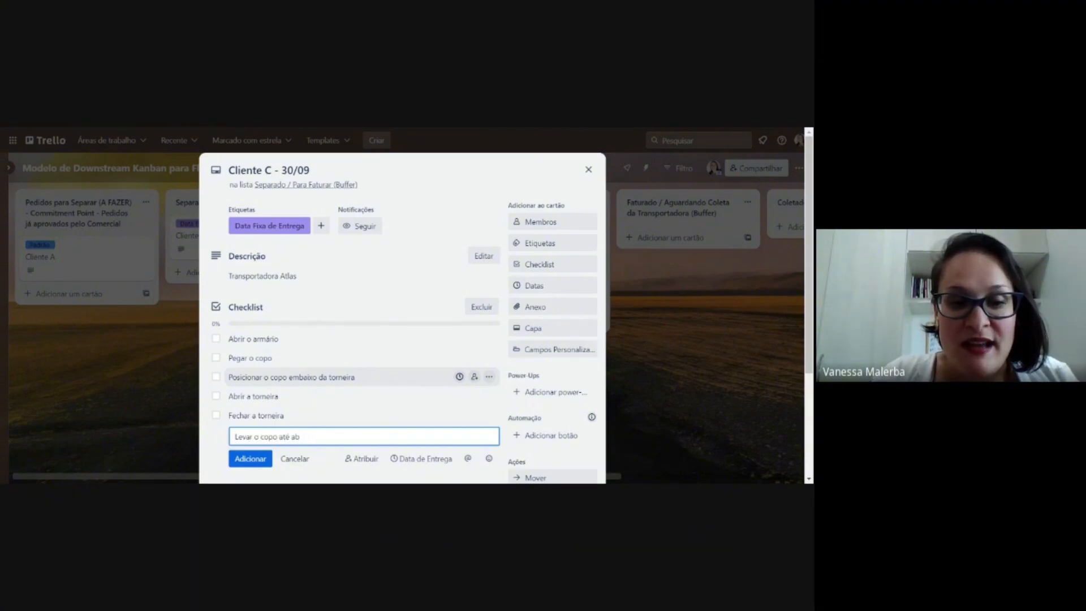
text(boca)
key(Return)
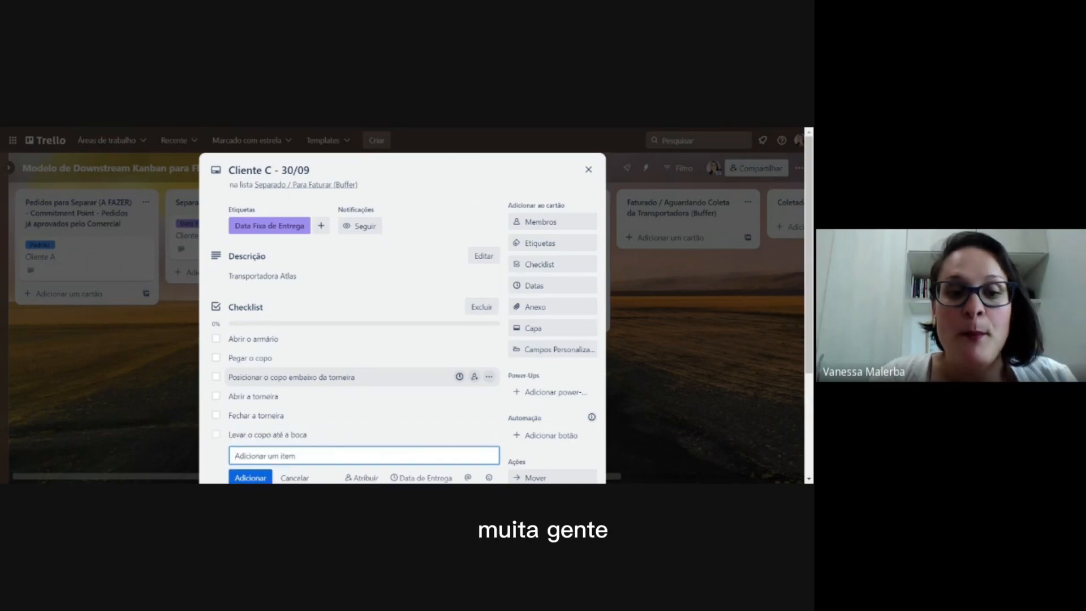